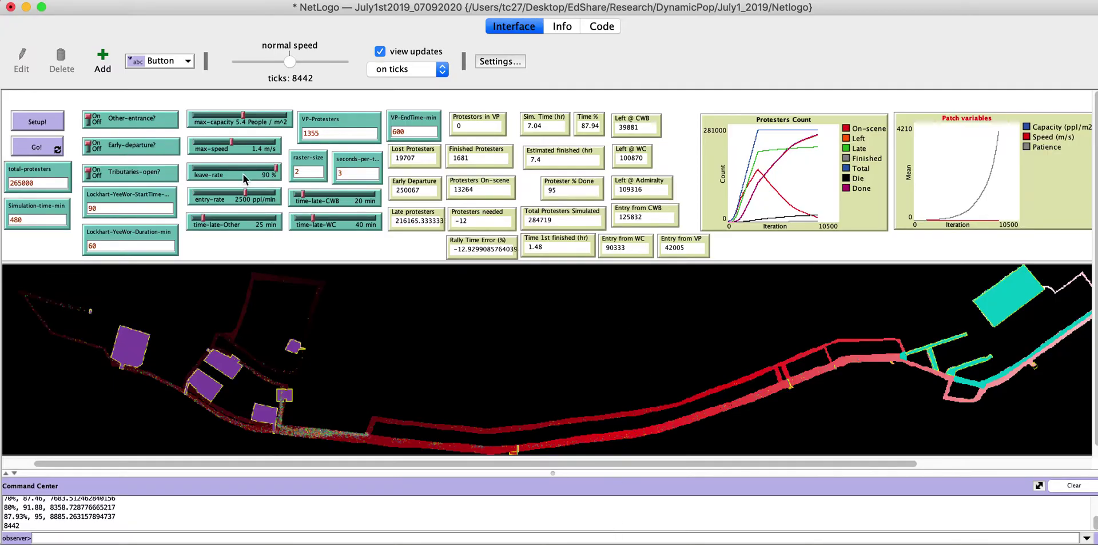
Set up the model afresh, clear the Command Center output and start the simulation run.
left_click(55, 130)
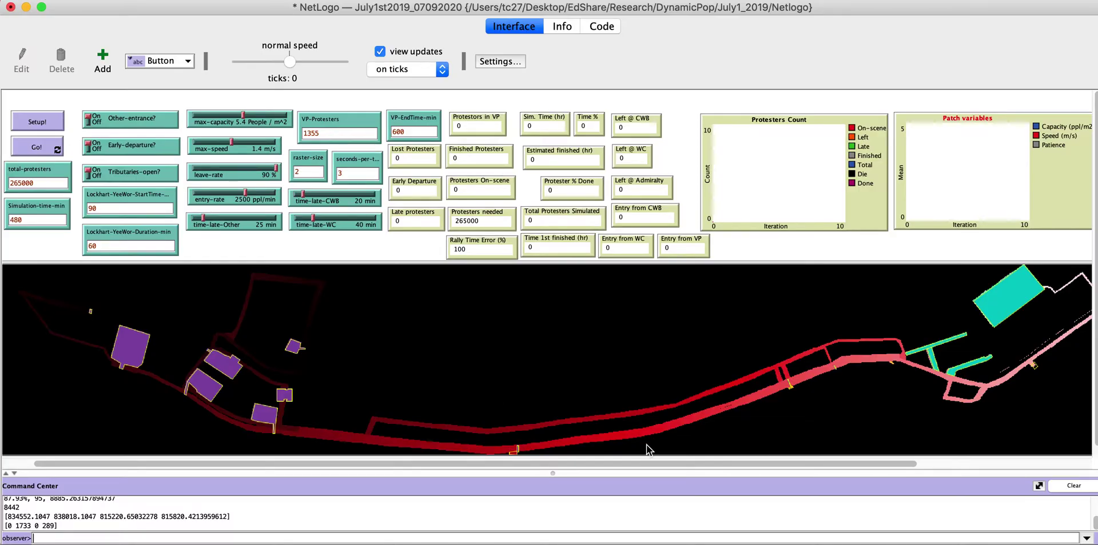
left_click(1074, 486)
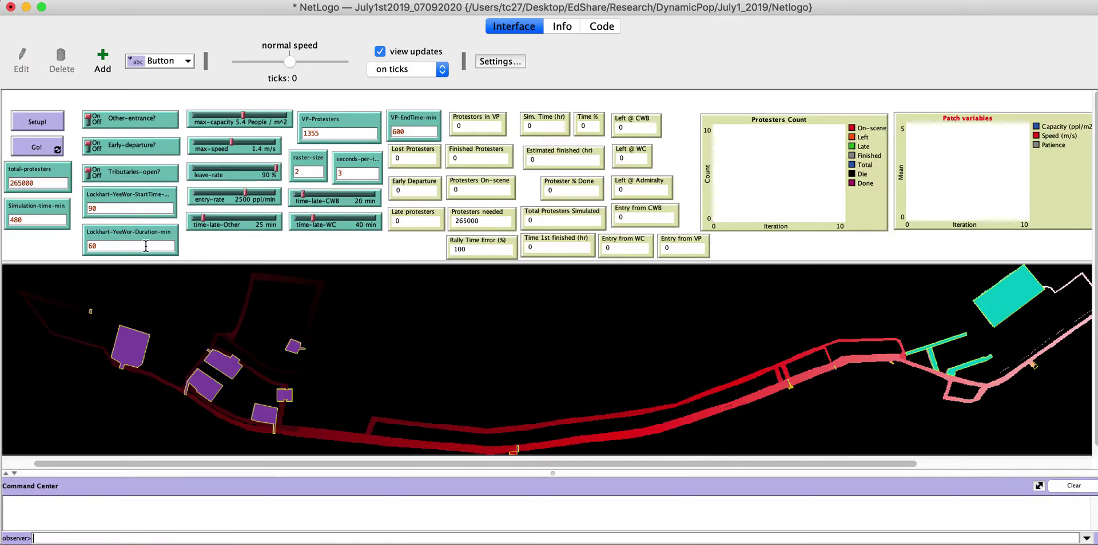
left_click(44, 154)
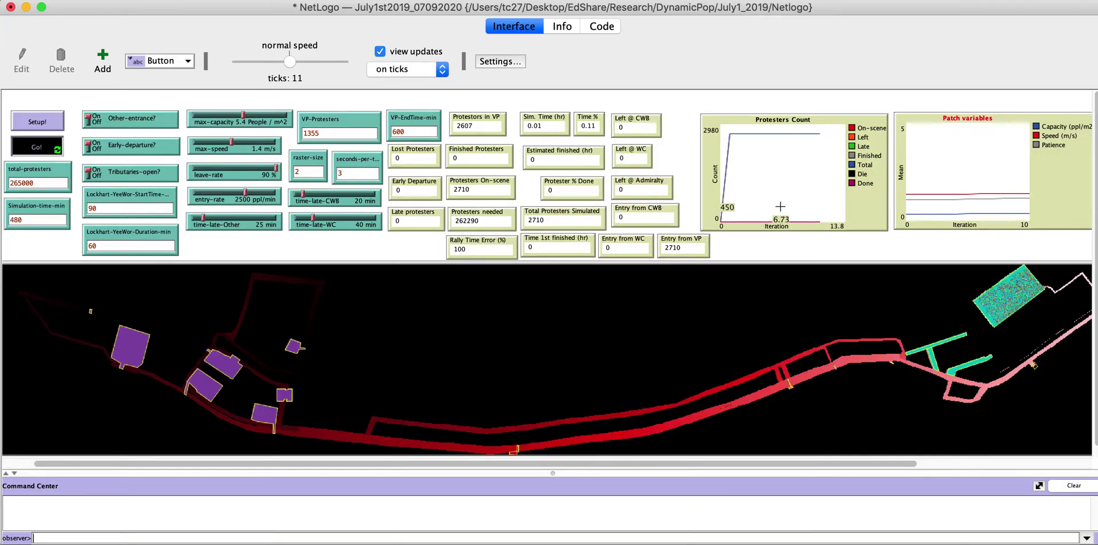
Inspect patch 1611 246 on the VP path with a zoomed-out view and collapsed properties, then close its monitor.
right_click(1057, 296)
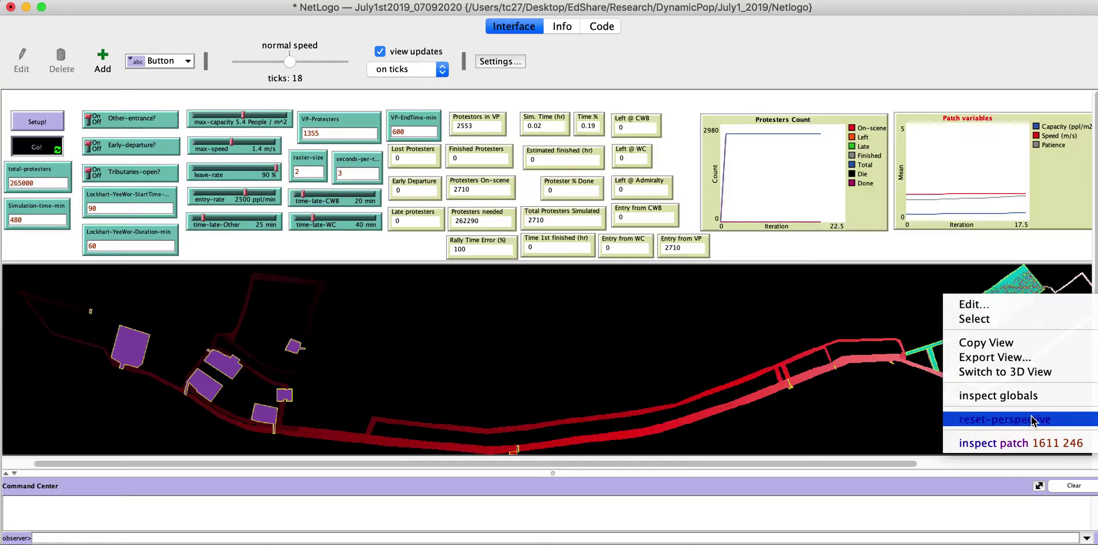
left_click(1007, 444)
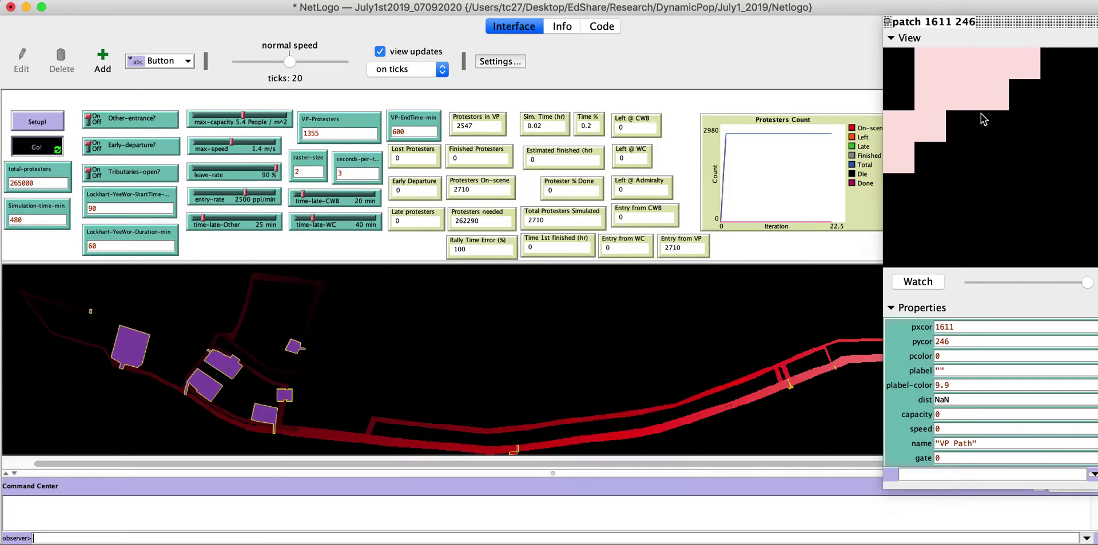
left_click_drag(1089, 284, 1087, 286)
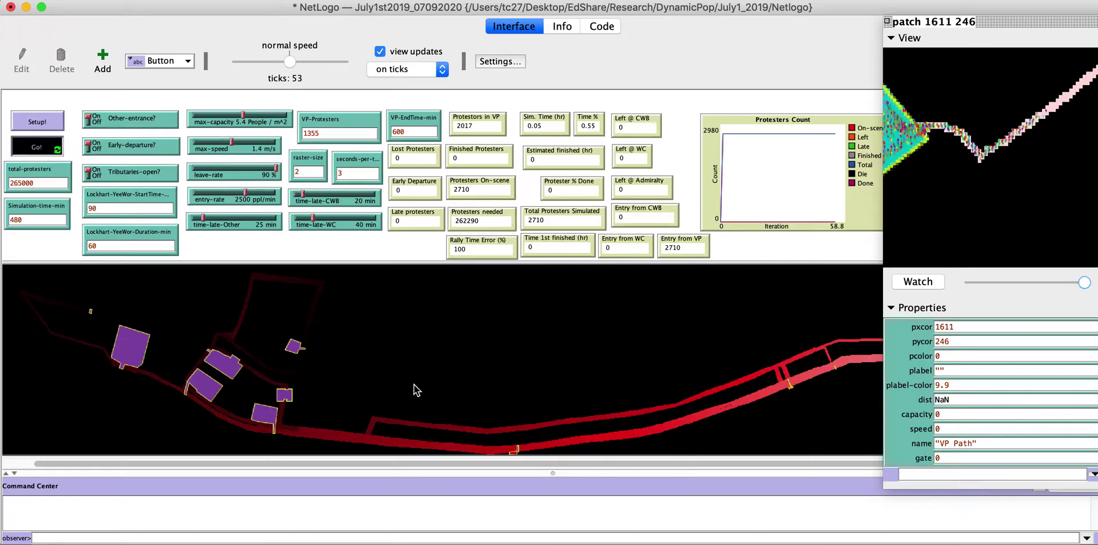
left_click(892, 307)
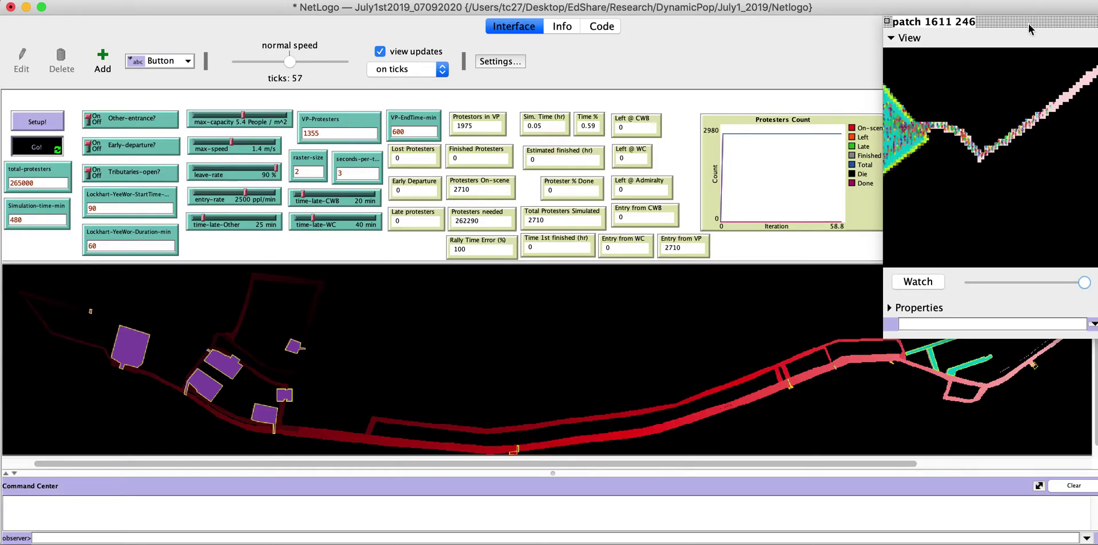
left_click_drag(1029, 25, 861, 22)
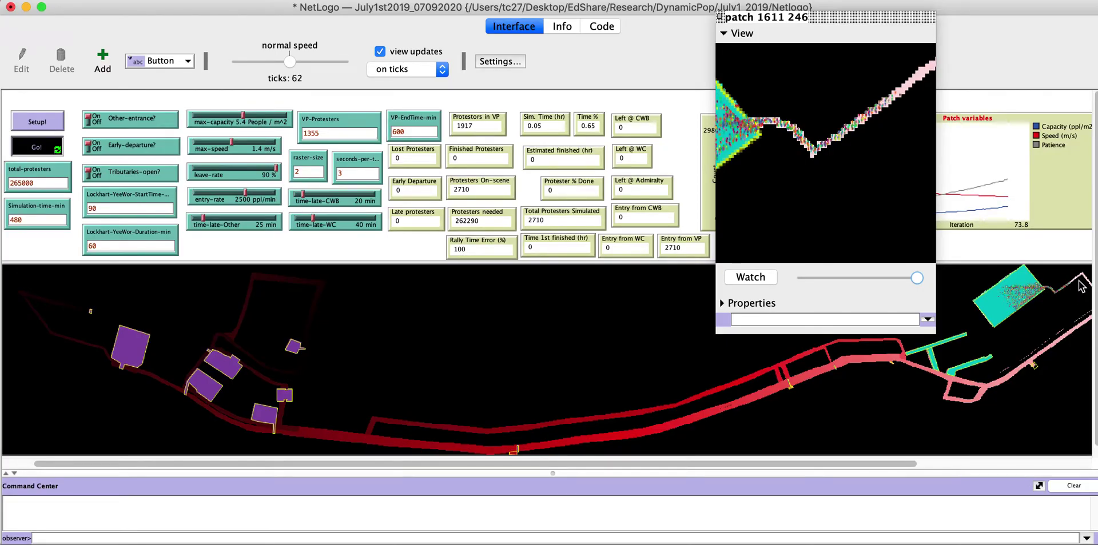
key("Escape")
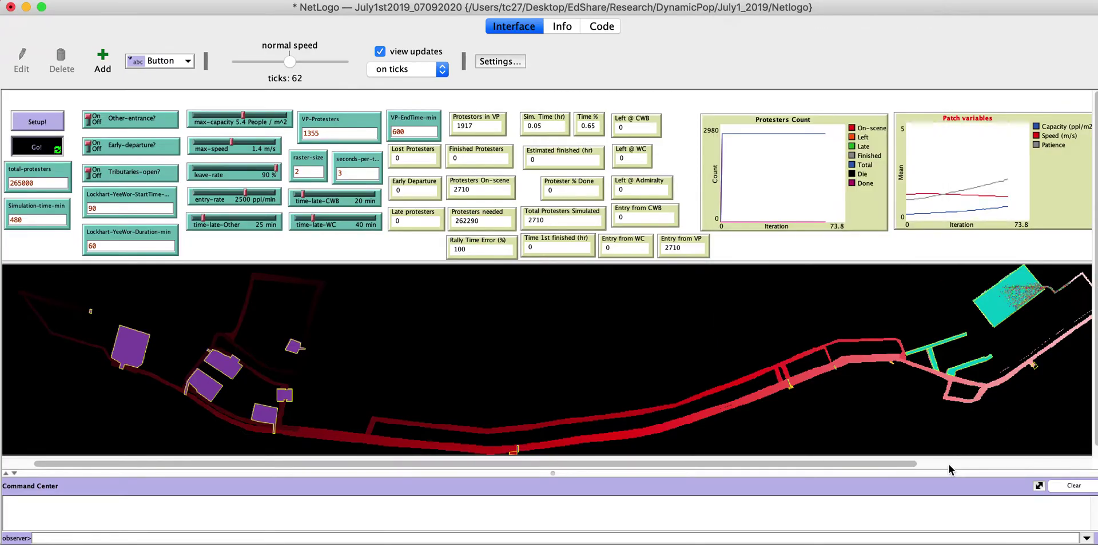
Examine the enlarged interface from the parameter inputs across the march route to the Protesters Count, Patch variables and Entry-Leave plots.
scroll(994, 470, "right", 5)
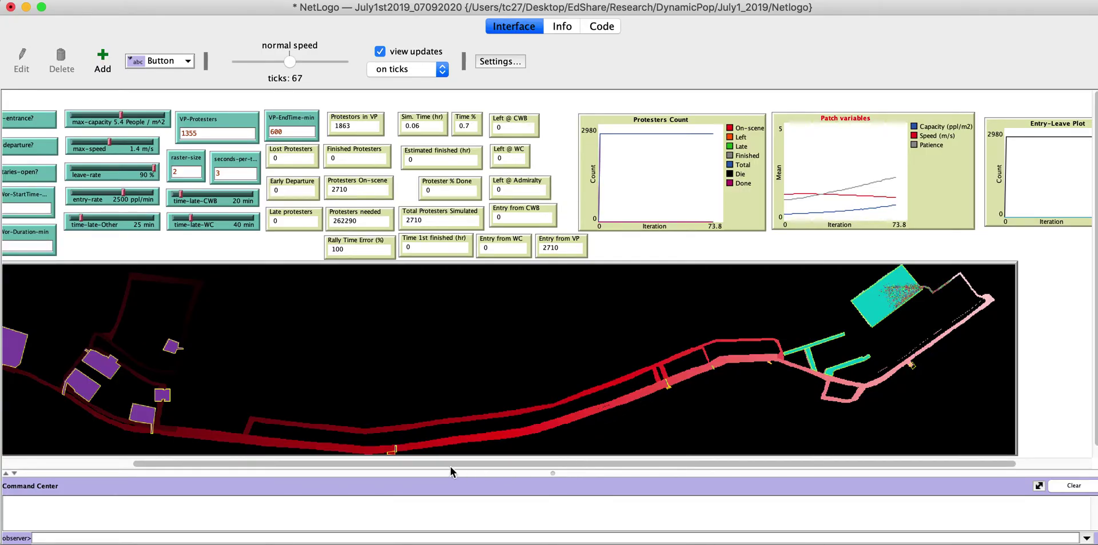
scroll(451, 469, "left", 5)
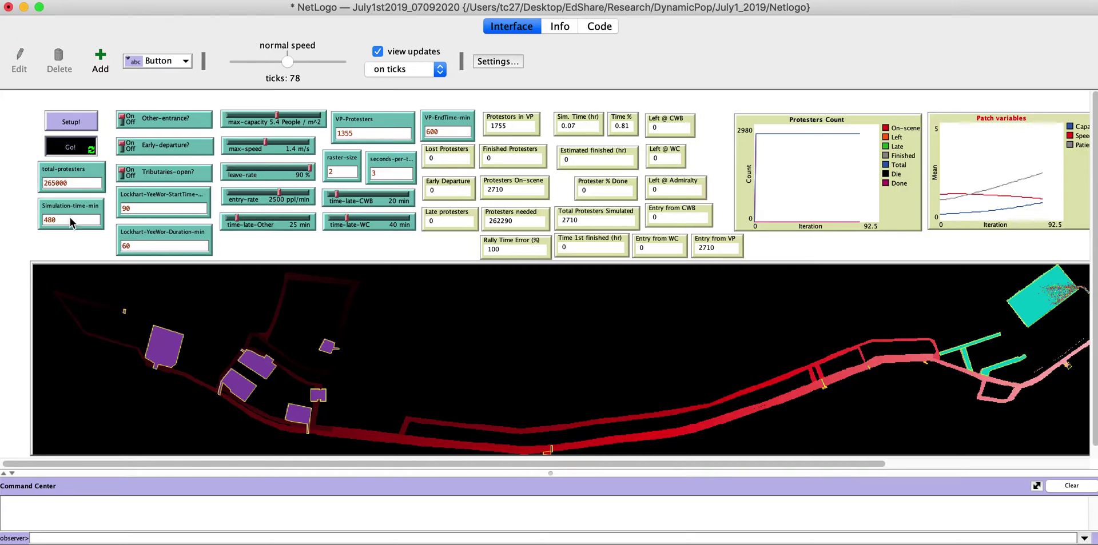
key("super+equal")
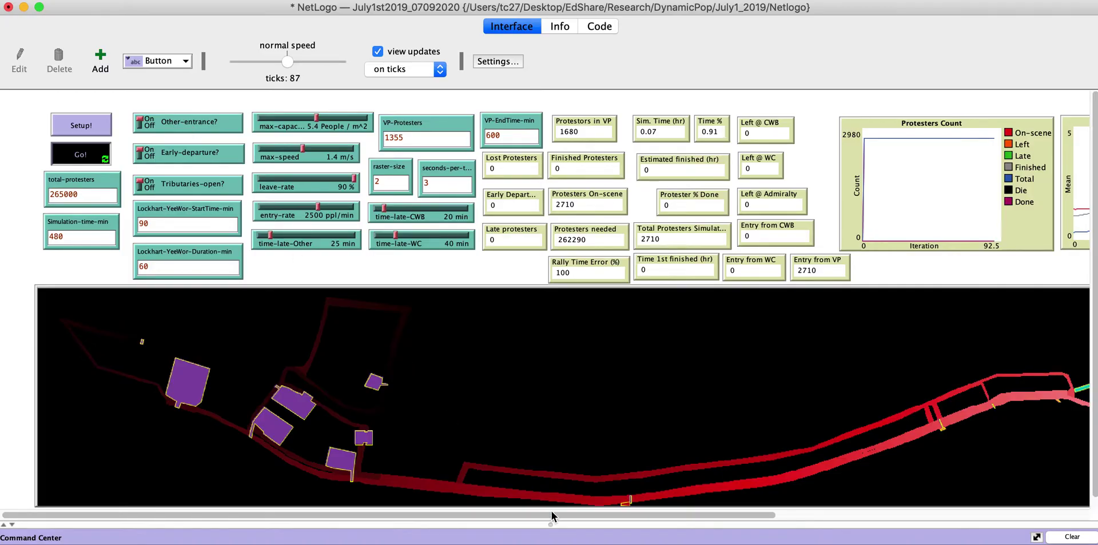
left_click_drag(552, 519, 933, 517)
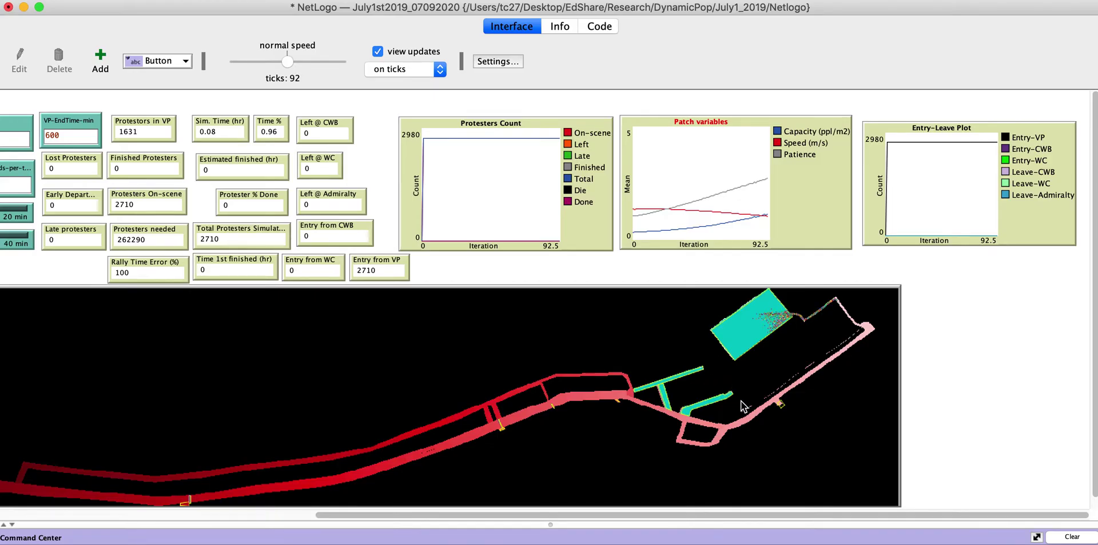
left_click_drag(724, 517, 373, 517)
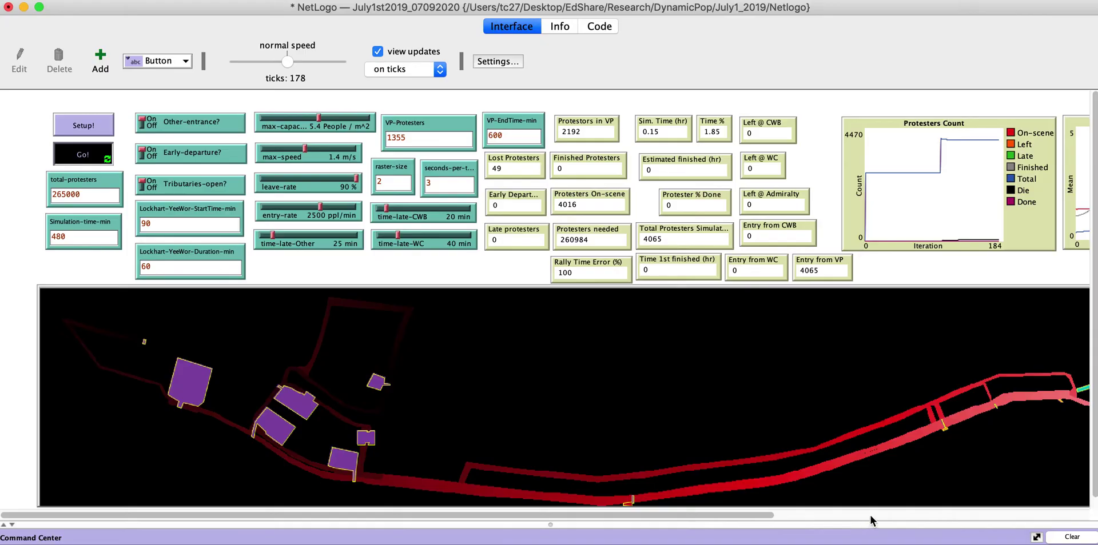
scroll(870, 515, "right", 10)
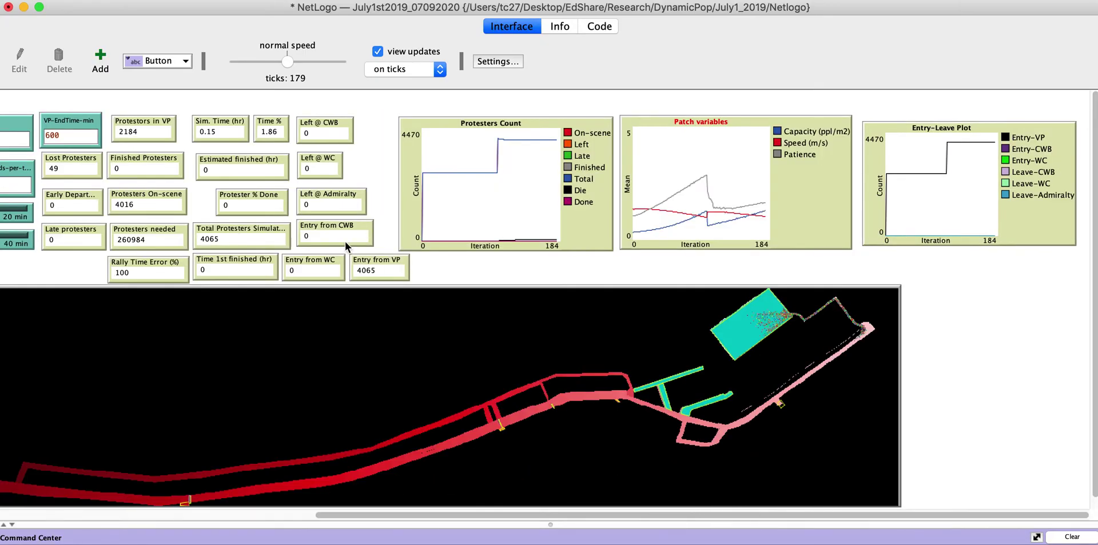
Compare the protester, time and exit monitors with the plots and the crowd's movement along the route.
left_click(289, 511)
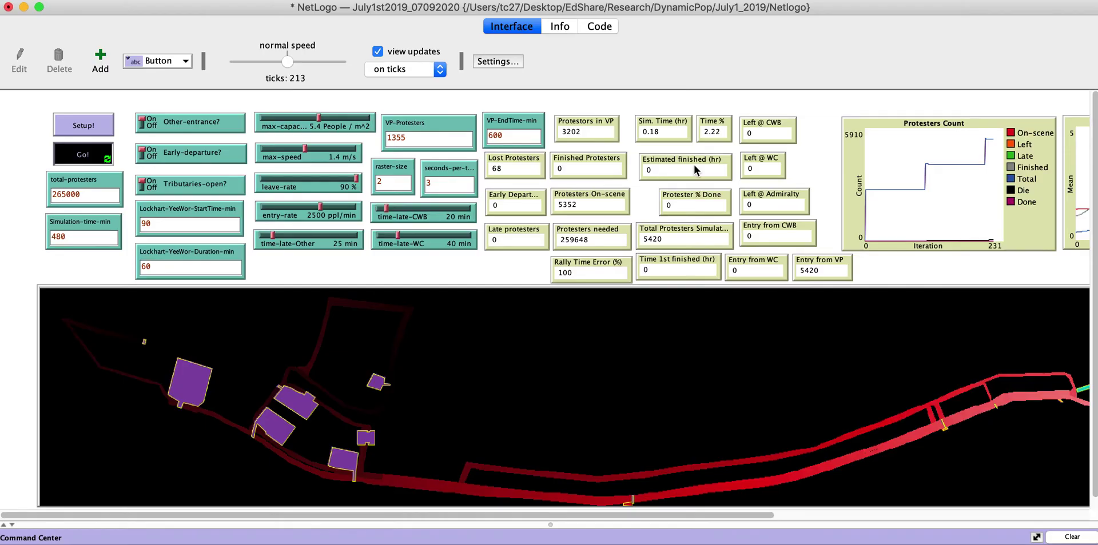
left_click_drag(727, 515, 959, 526)
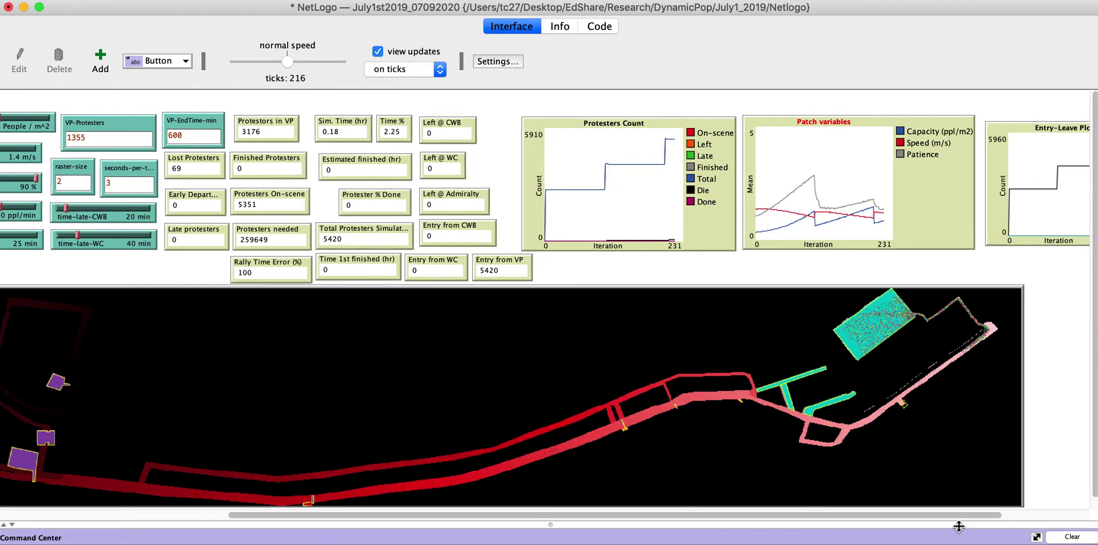
left_click(834, 184)
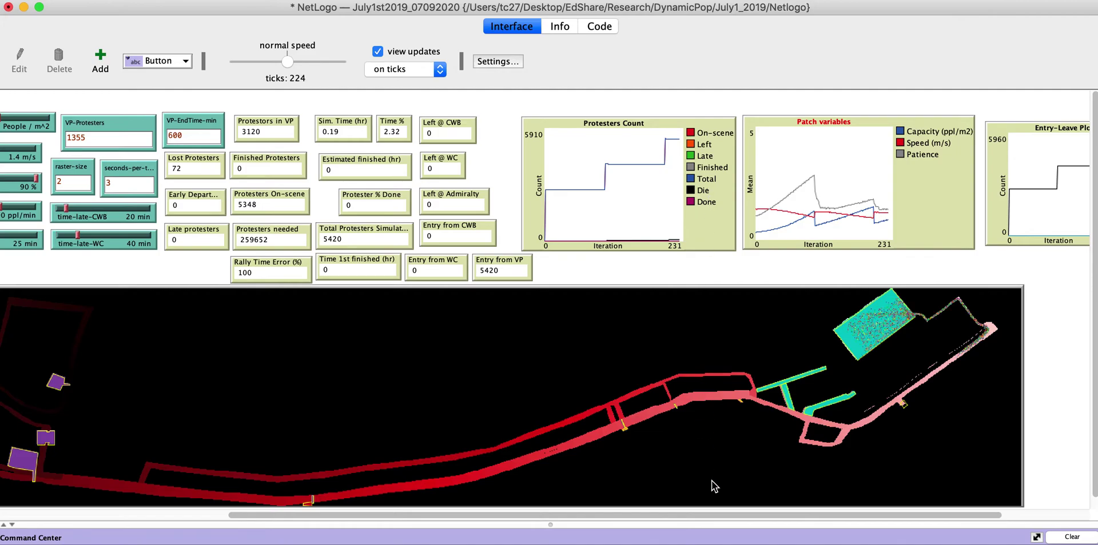
left_click_drag(712, 513, 787, 515)
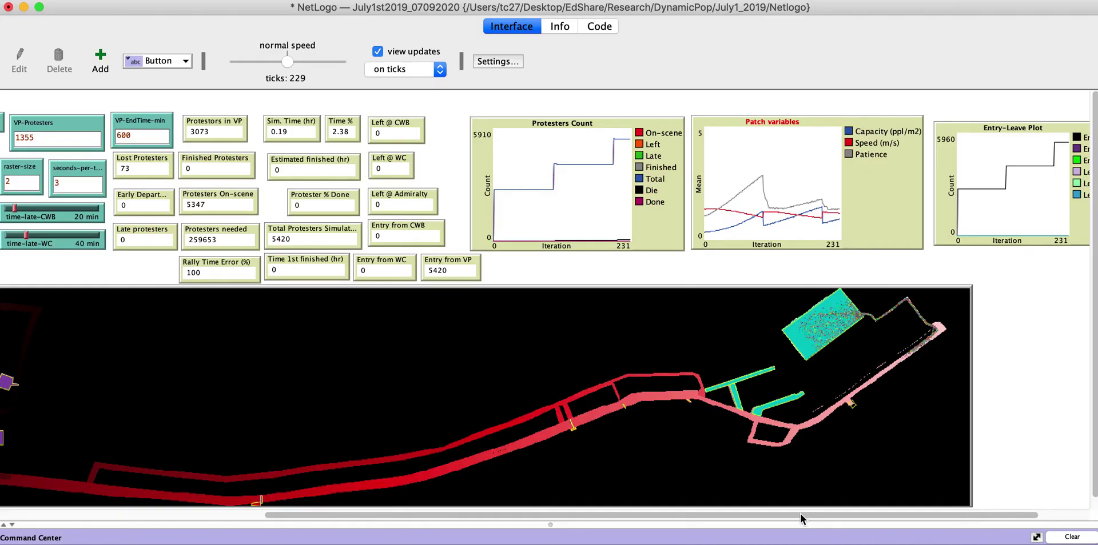
scroll(633, 511, "left", 5)
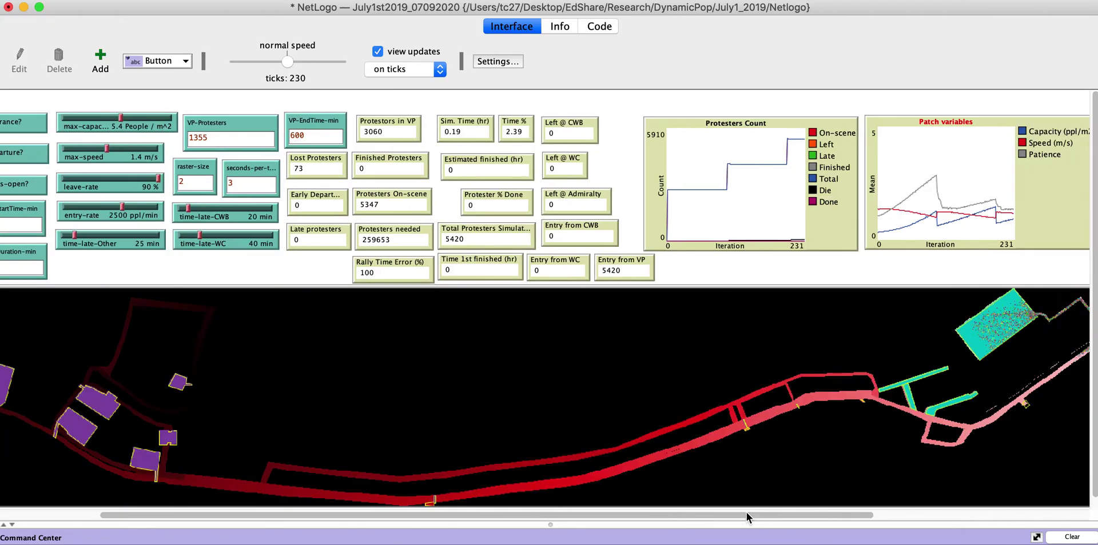
scroll(746, 512, "right", 3)
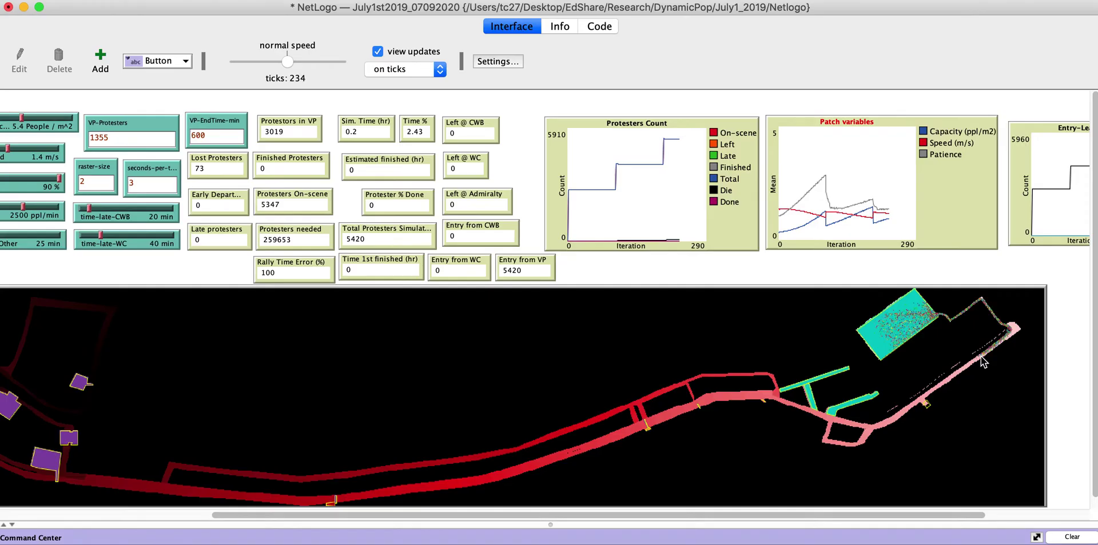
key("super+minus")
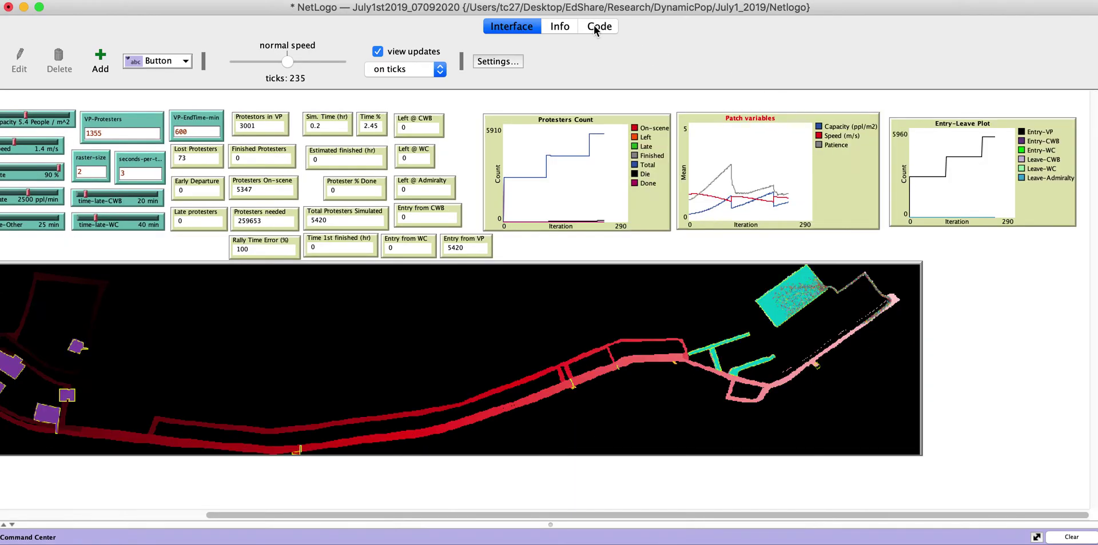
Read through the model's code down to the get-more-protesters procedures, then return to the running simulation.
key("super+3")
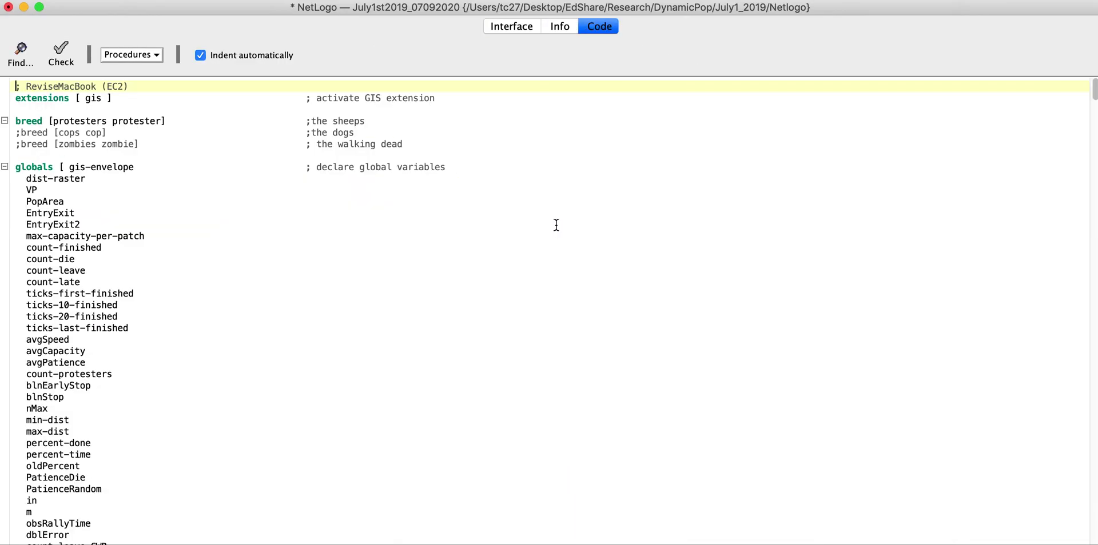
scroll(457, 448, "down", 20)
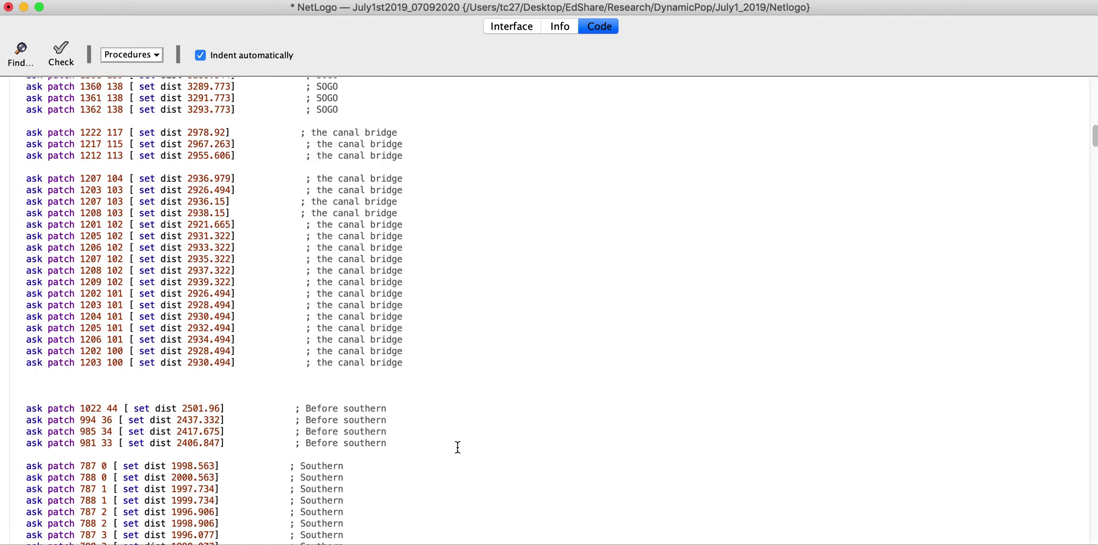
scroll(458, 447, "down", 20)
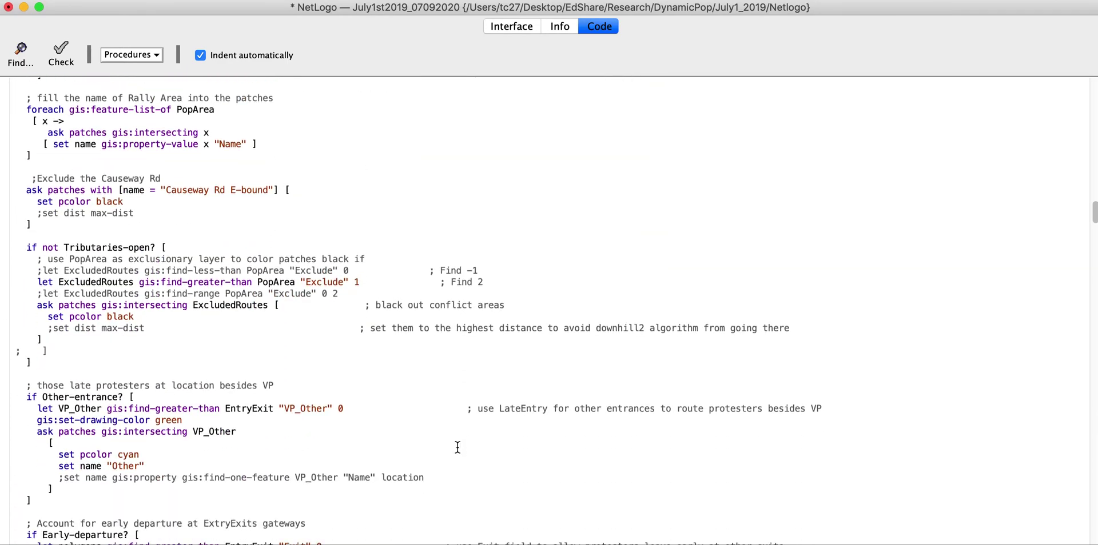
scroll(457, 447, "down", 15)
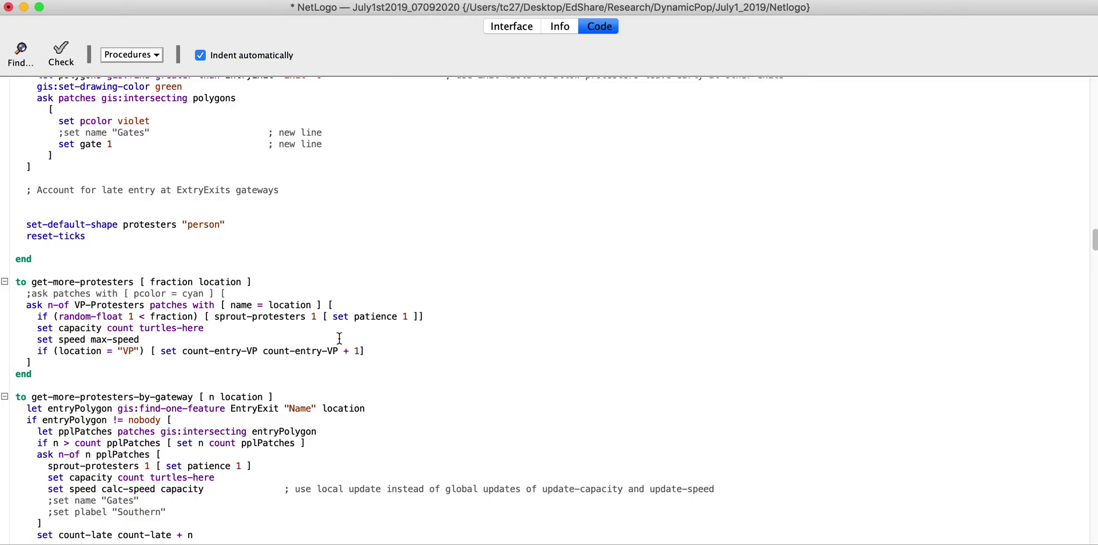
left_click(536, 28)
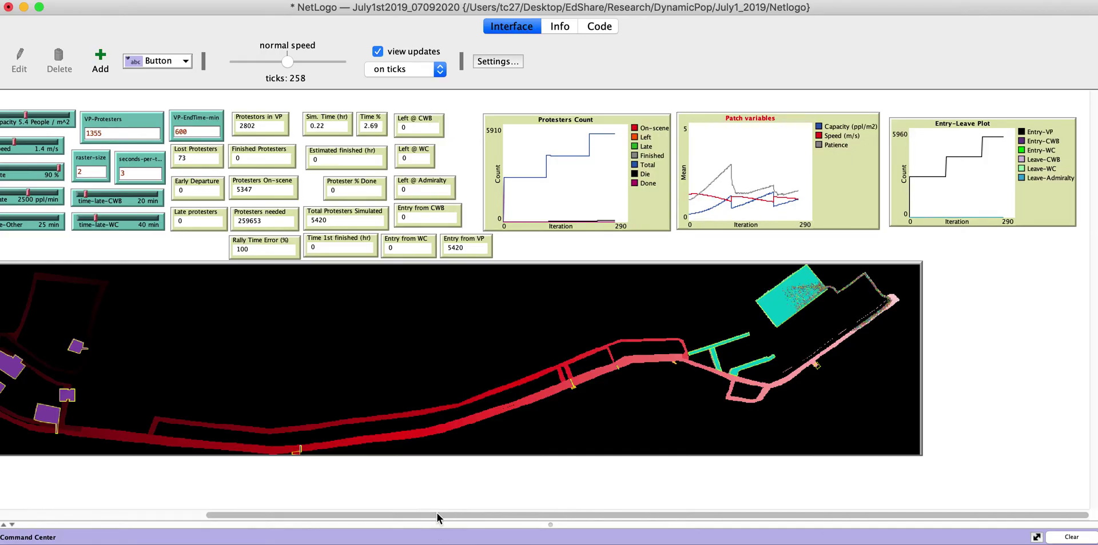
Inspect patch 1619 176 on the march route and widen its view to show the surrounding protesters.
scroll(423, 514, "left", 3)
left_click_drag(406, 515, 379, 515)
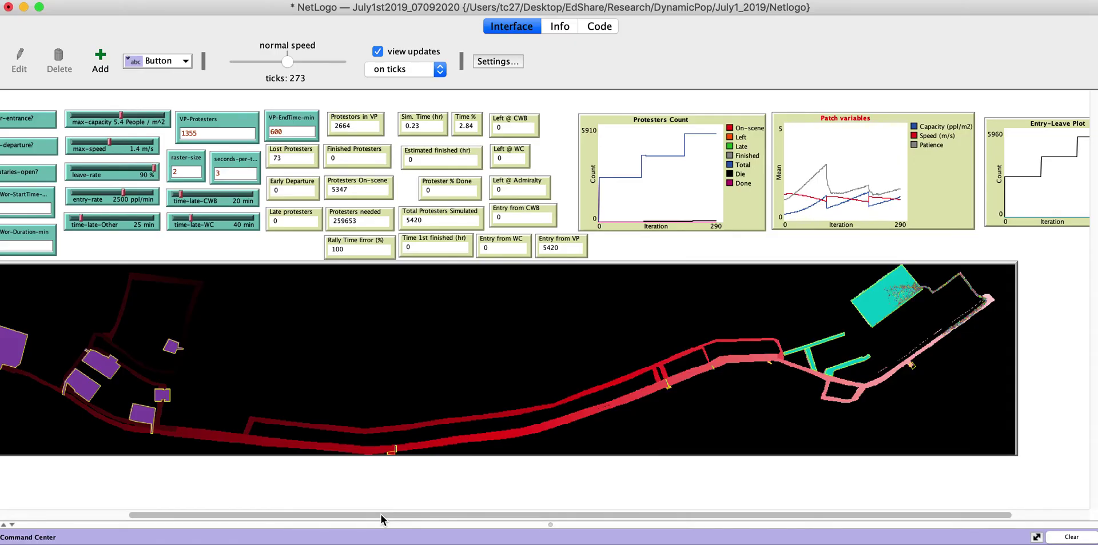
scroll(272, 515, "left", 5)
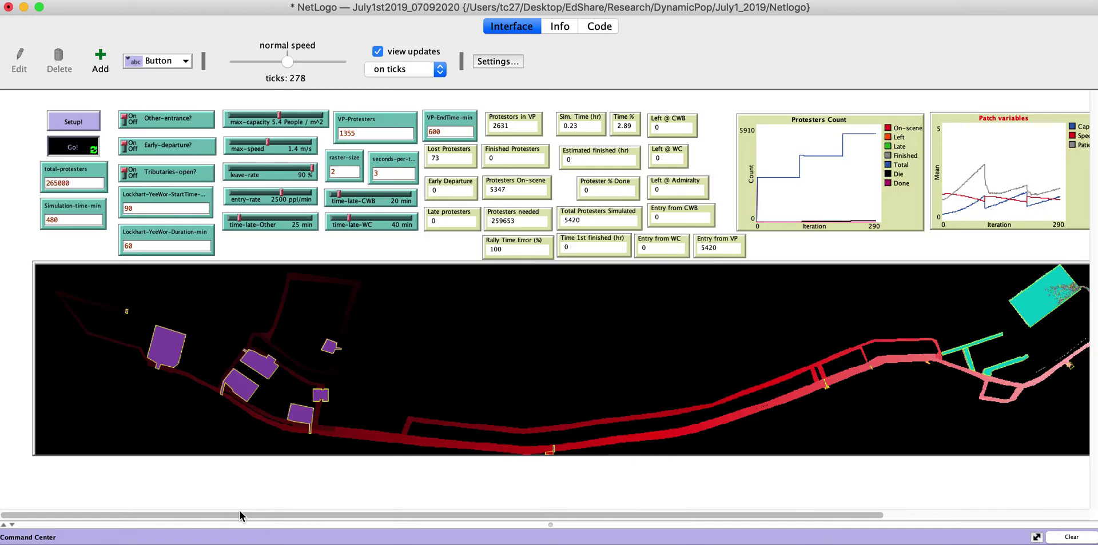
key("super+minus")
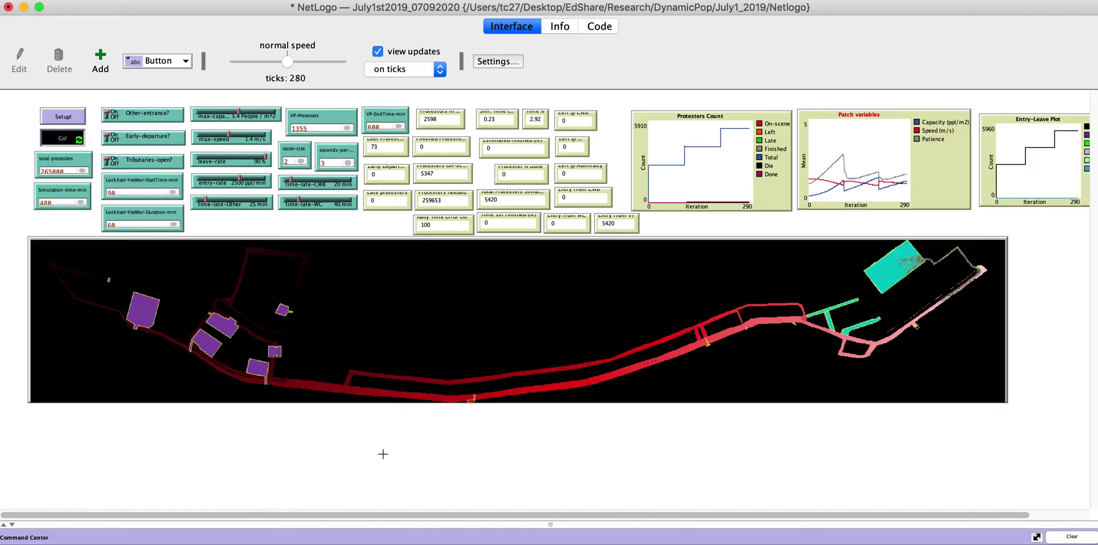
right_click(941, 304)
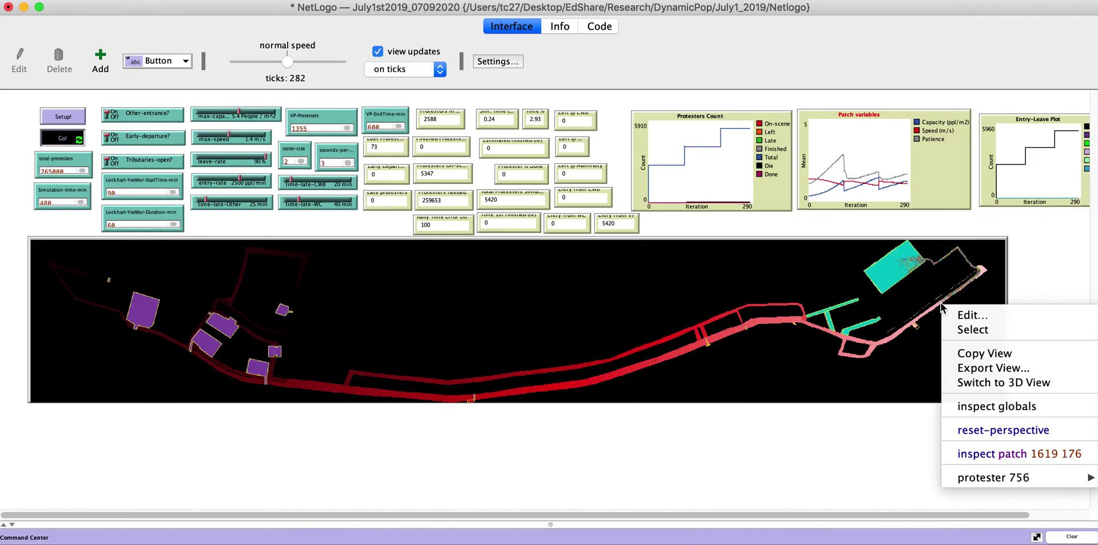
left_click(996, 455)
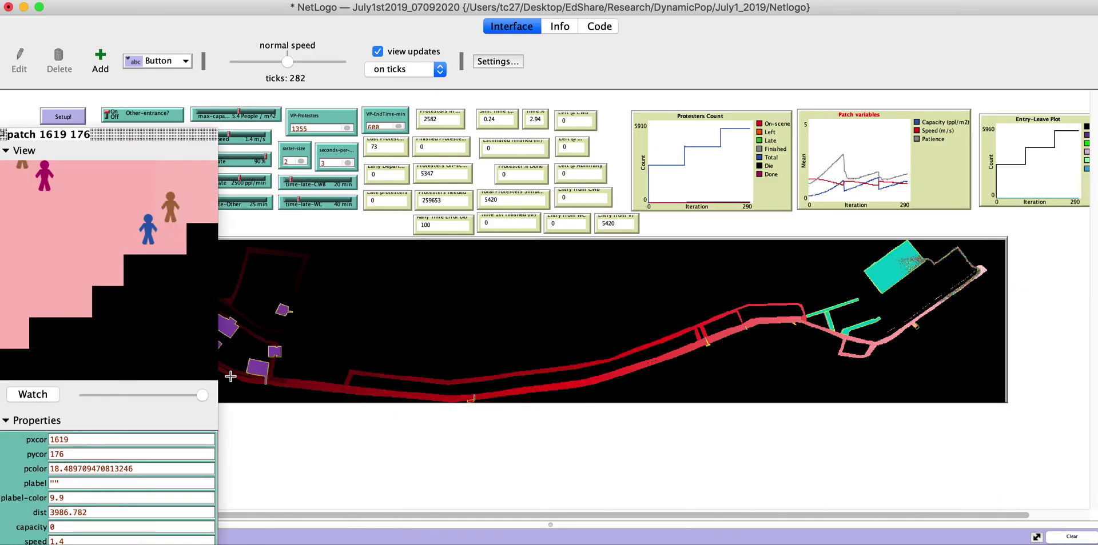
left_click(202, 395)
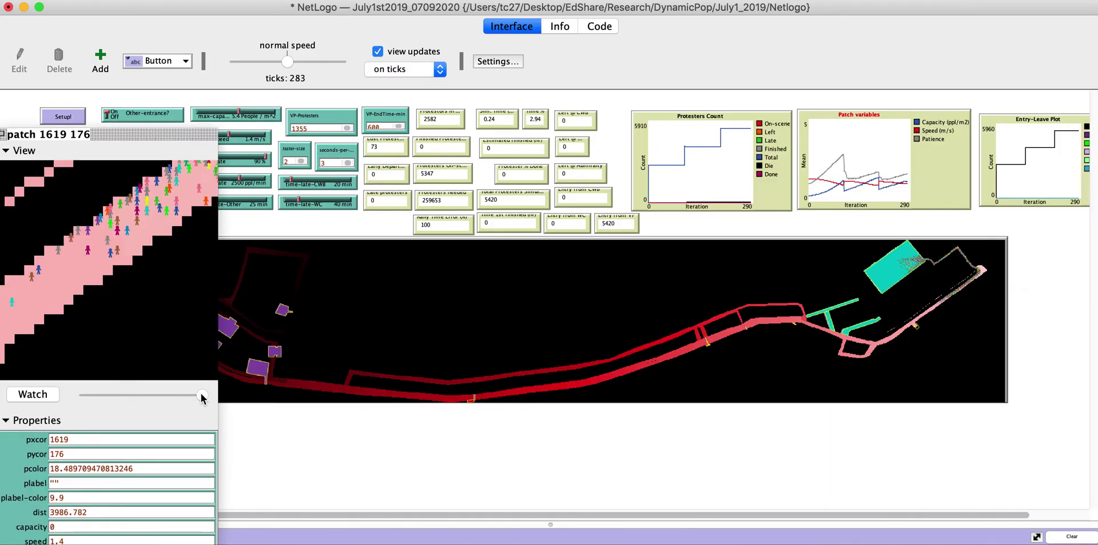
left_click(203, 395)
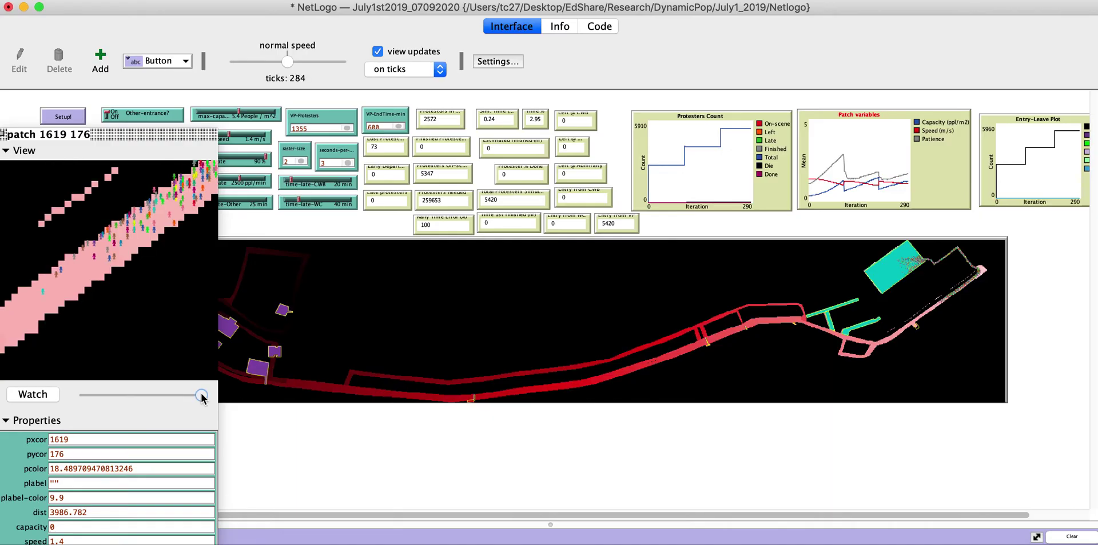
Inspect protester 55 on the march route and place its inspector so the full list of properties can be read.
right_click(108, 250)
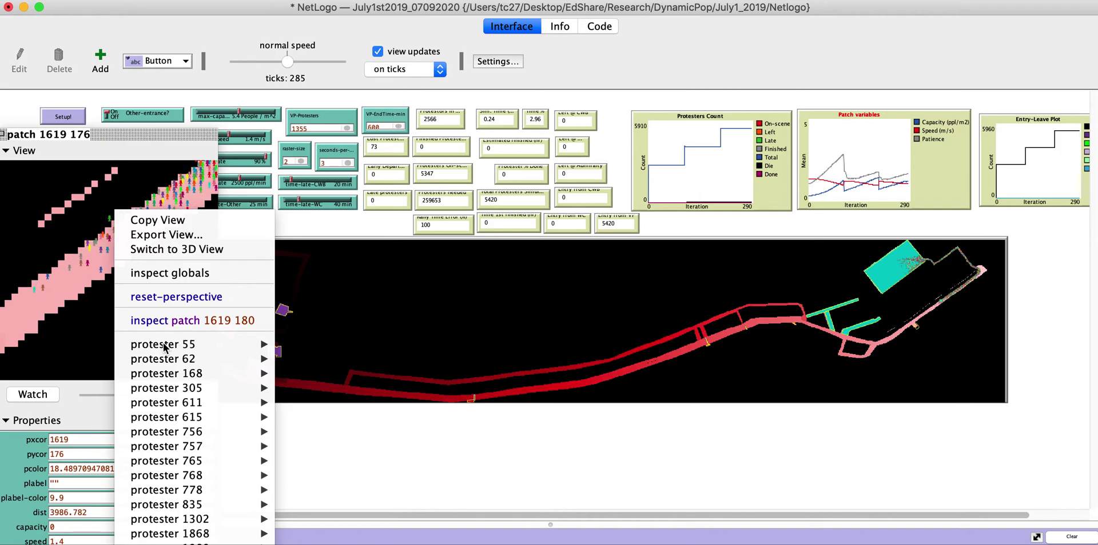
mouse_move(171, 344)
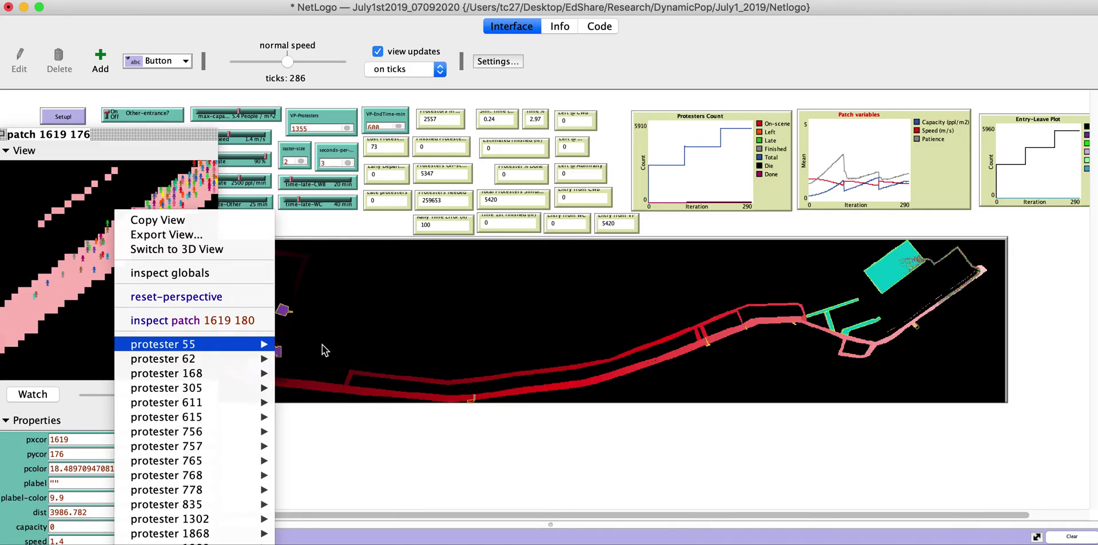
left_click(322, 345)
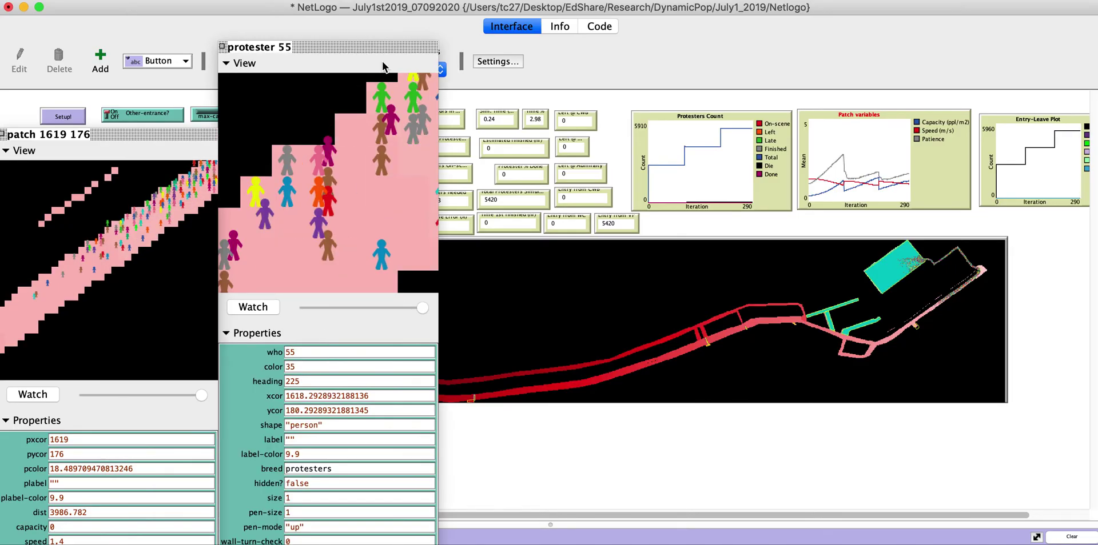
left_click_drag(376, 46, 414, 7)
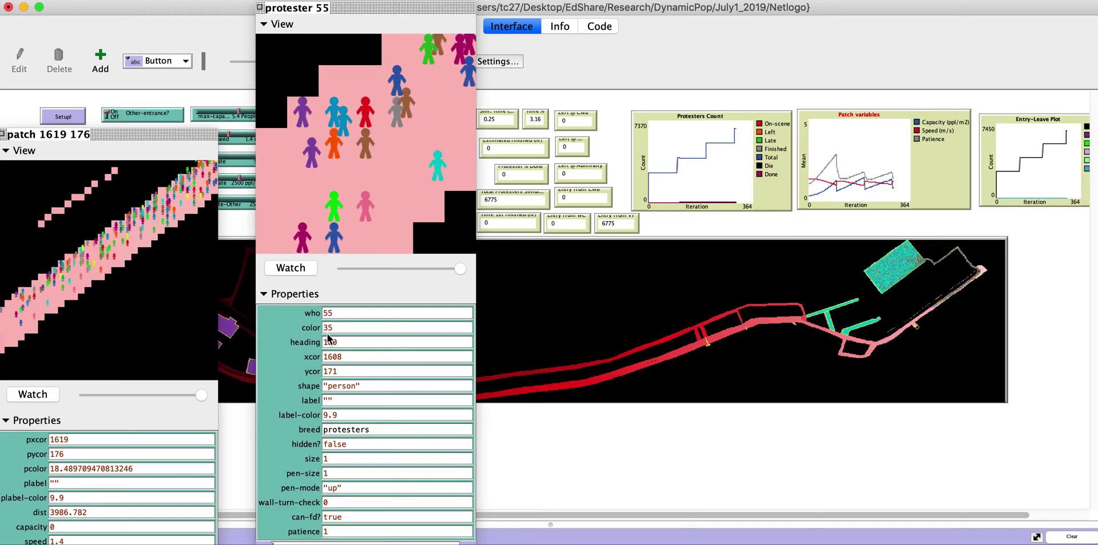
Close the protester 55 inspector, review all properties of patch 1619 176, and close that inspector too.
left_click(260, 8)
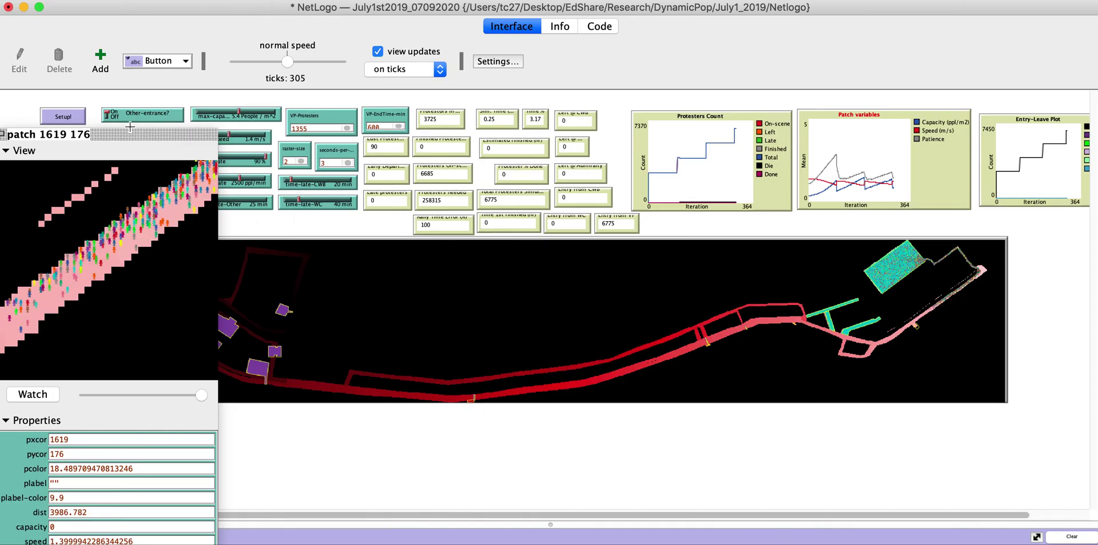
left_click_drag(131, 135, 144, 63)
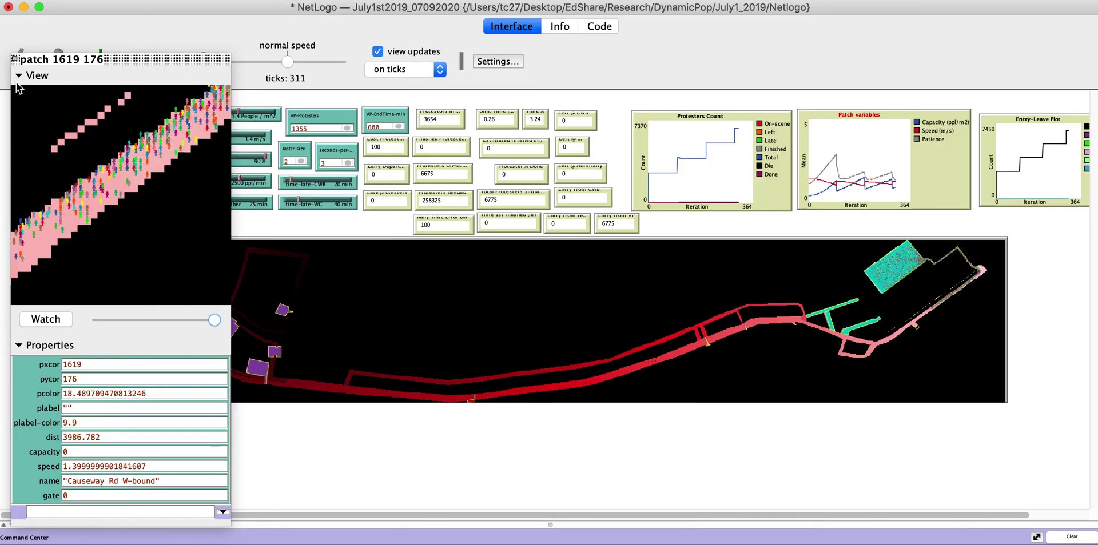
left_click(16, 59)
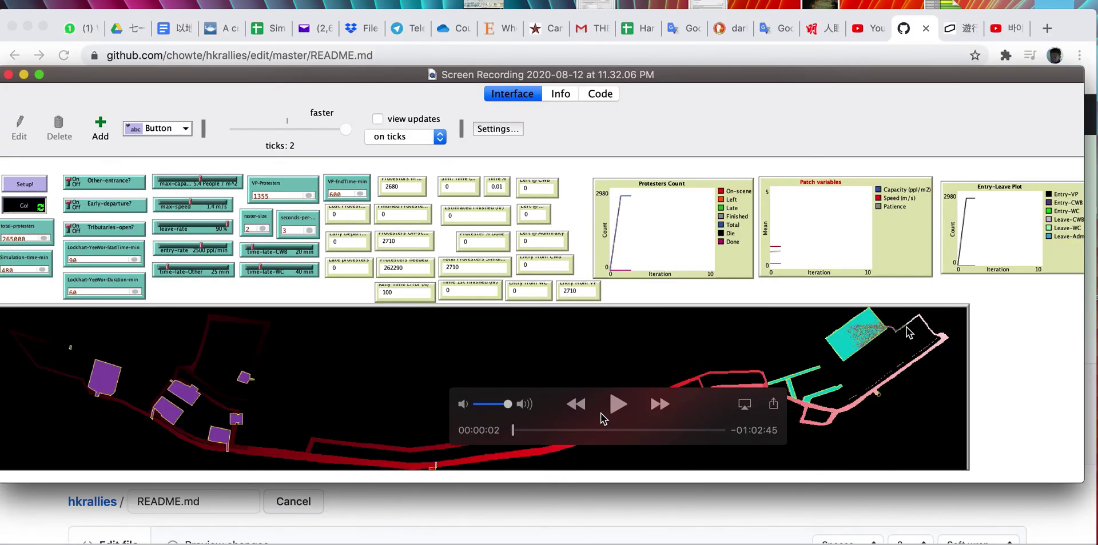
Play the screen recording of the simulation with the playback controls clear of the map, and skip to its end.
left_click_drag(454, 421, 694, 130)
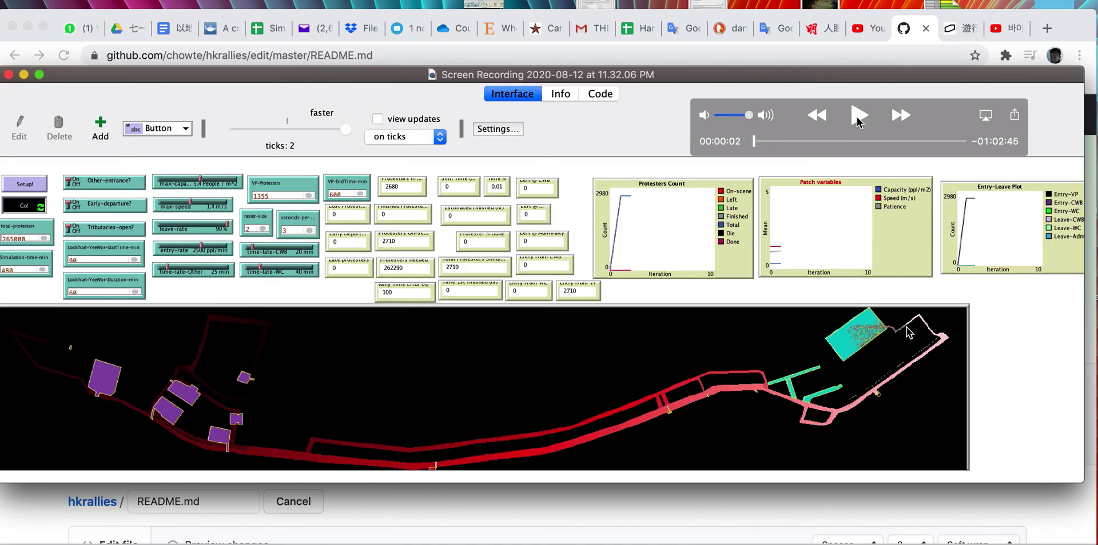
left_click(857, 116)
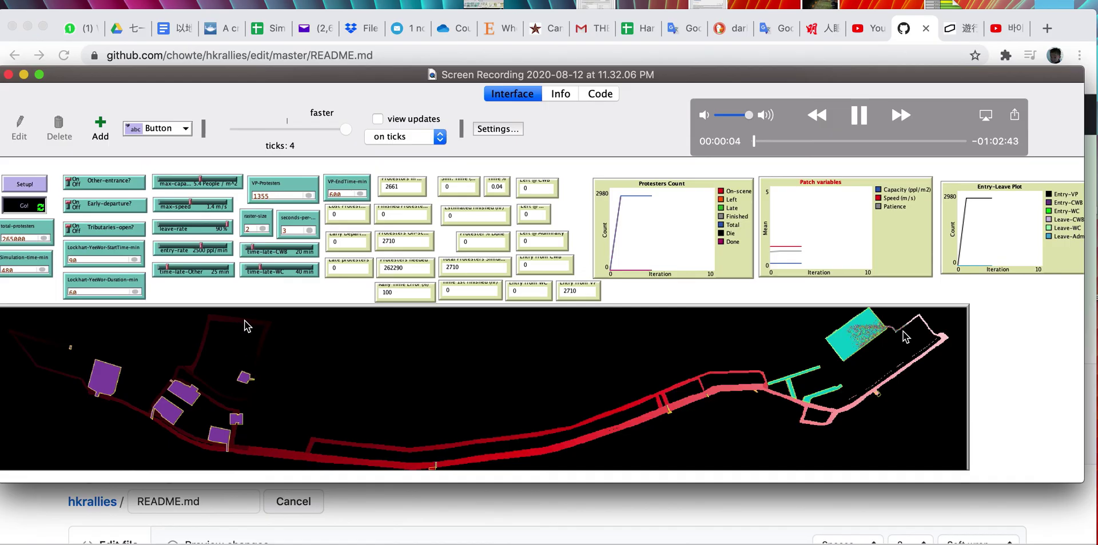
left_click(761, 141)
left_click_drag(760, 144, 973, 156)
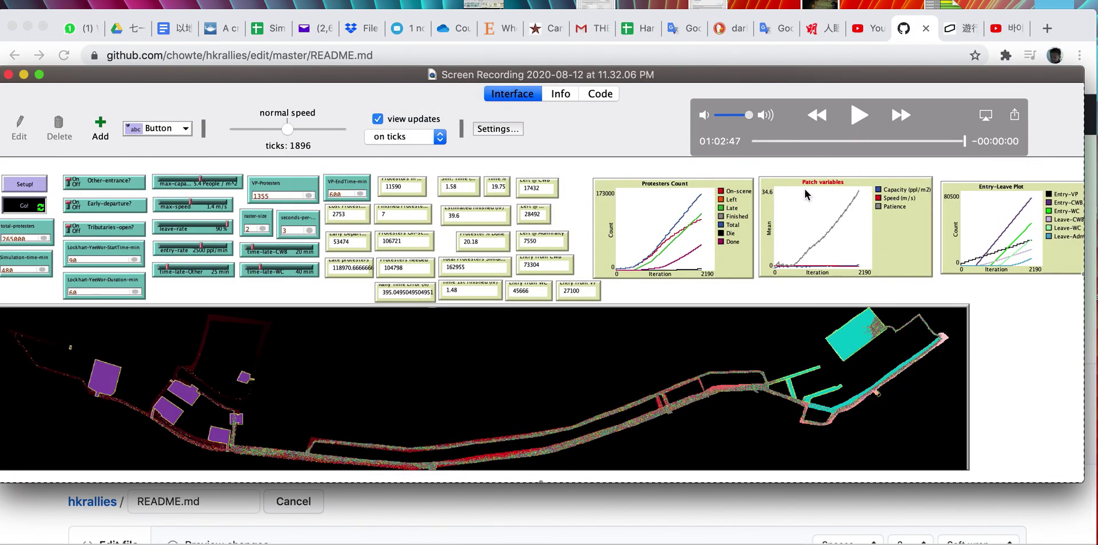